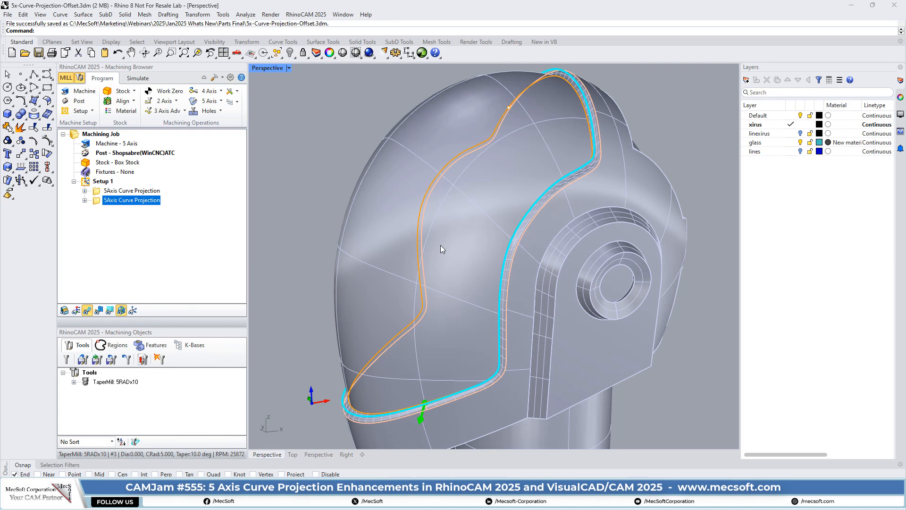
pyautogui.click(209, 102)
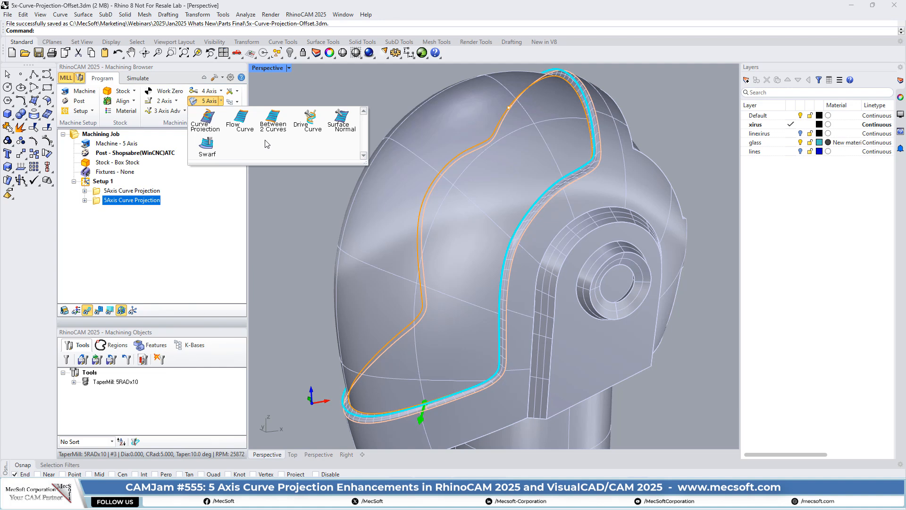
pyautogui.click(209, 121)
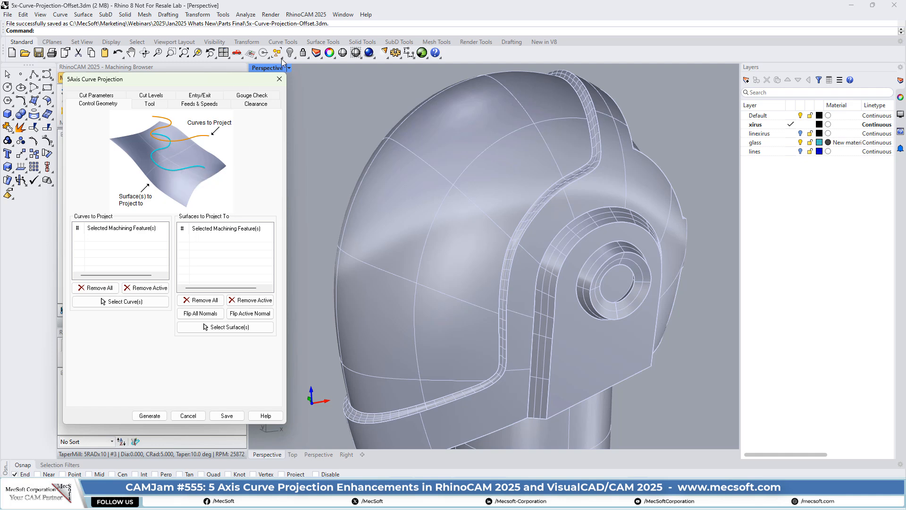
pyautogui.click(280, 80)
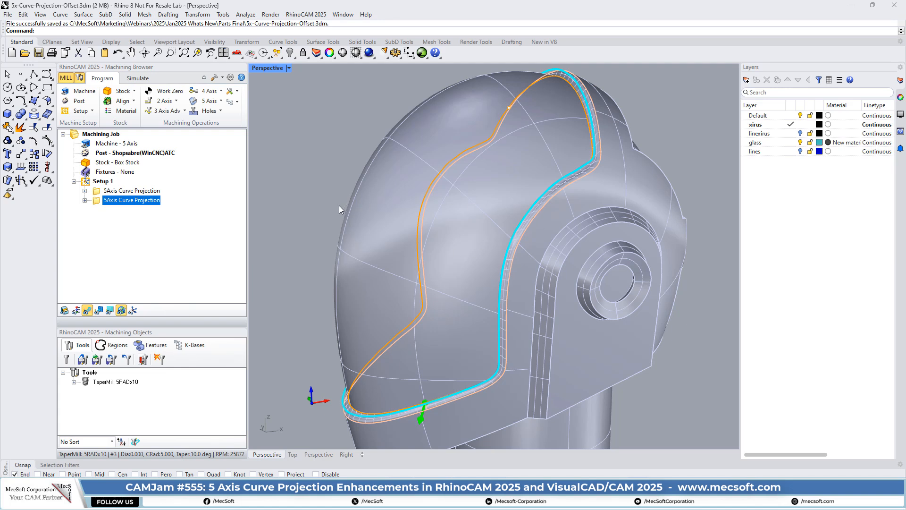
# - Select Setup 1 to hide the toolpaths, and show the helmet in four viewports with the Front view in Shaded display
pyautogui.click(88, 182)
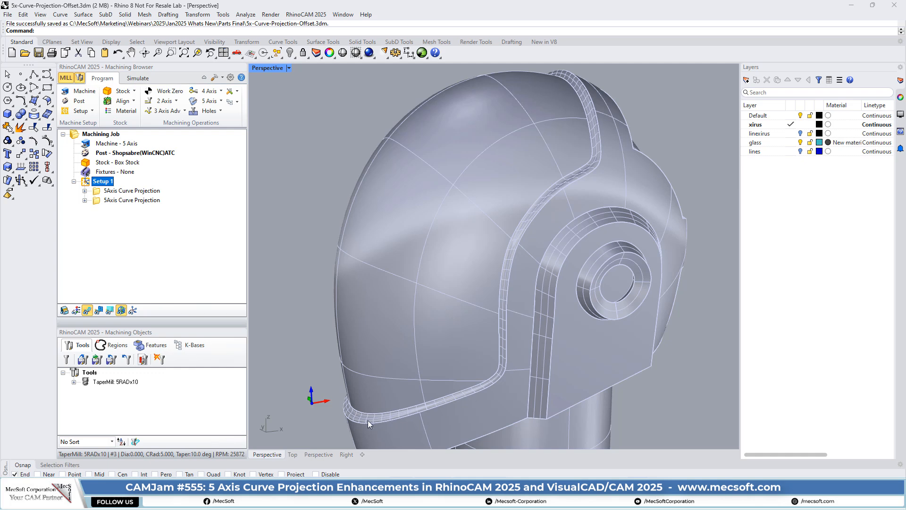
pyautogui.scroll(-5, 491, 236)
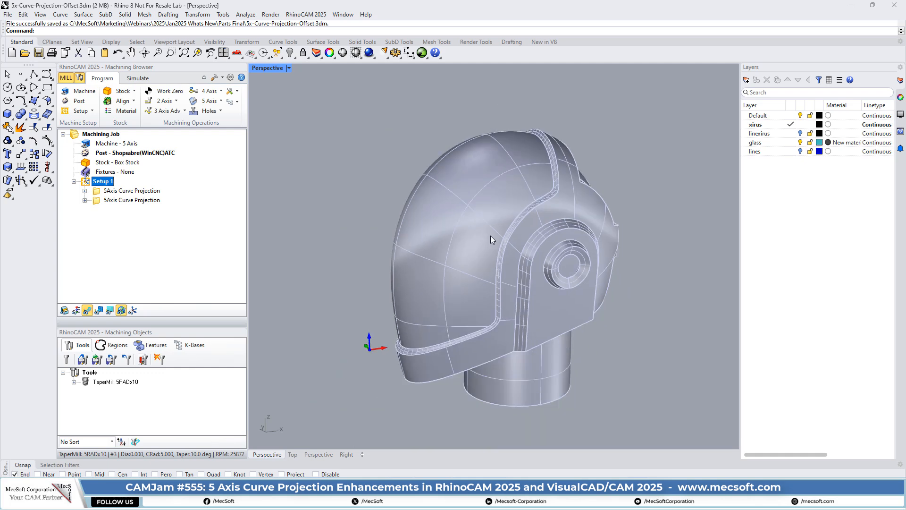
pyautogui.click(224, 53)
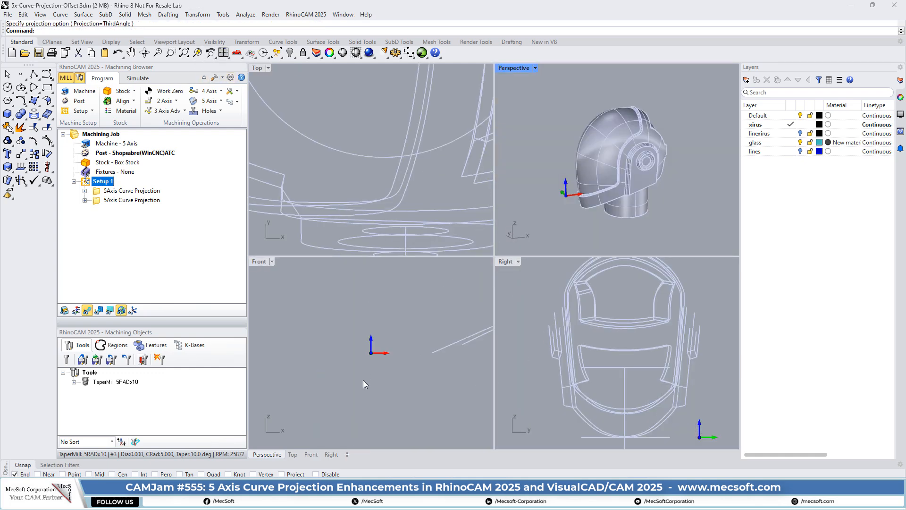
pyautogui.scroll(-4, 363, 380)
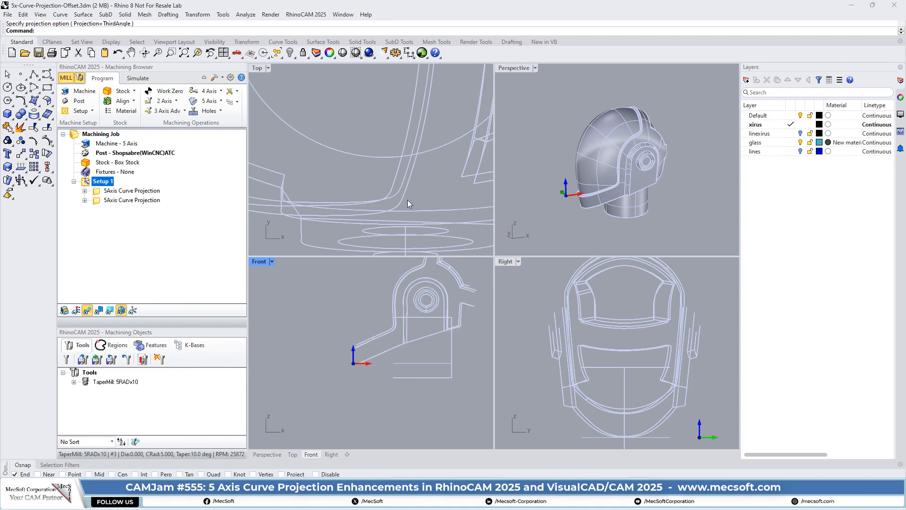
pyautogui.scroll(-5, 416, 211)
pyautogui.scroll(-2, 352, 401)
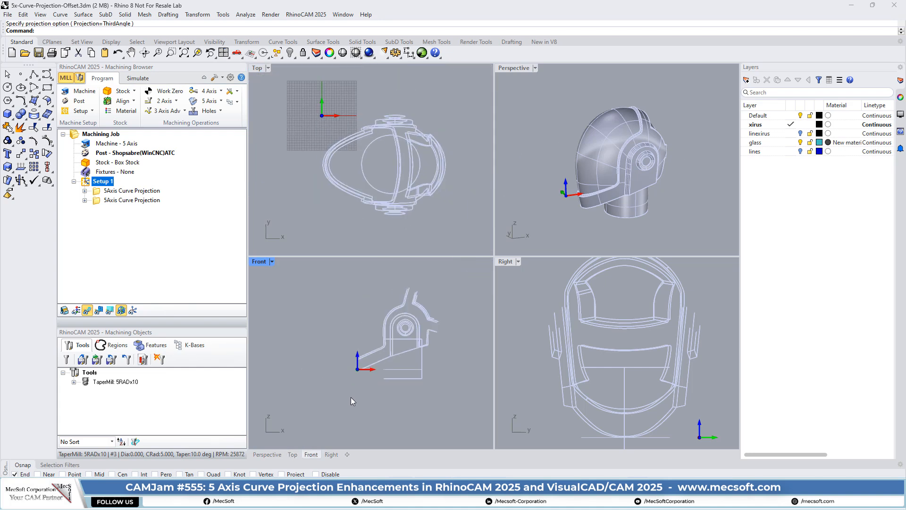
pyautogui.scroll(3, 352, 401)
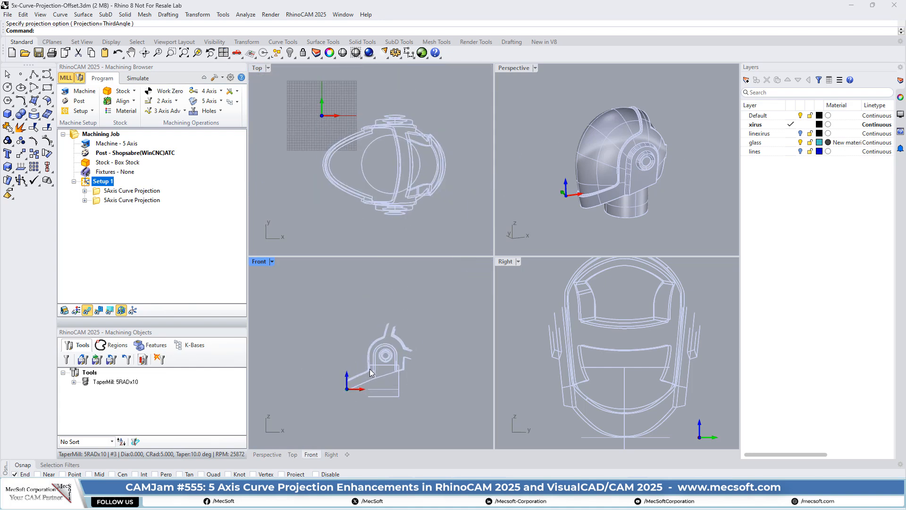
pyautogui.click(361, 59)
pyautogui.click(370, 69)
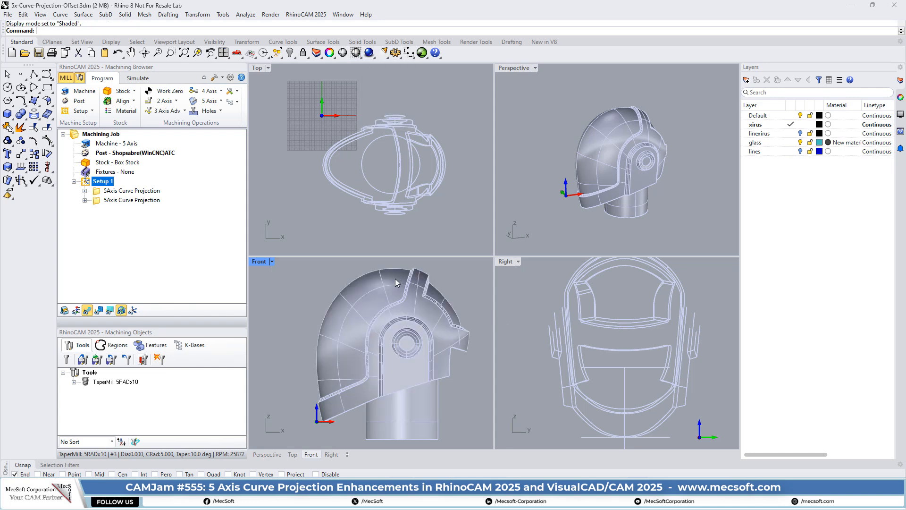
# - Examine the groove around the helmet shell up close and compare the toolpaths of the two 5Axis Curve Projection operations along it
pyautogui.scroll(3, 368, 354)
pyautogui.scroll(-3, 377, 378)
pyautogui.scroll(6, 401, 322)
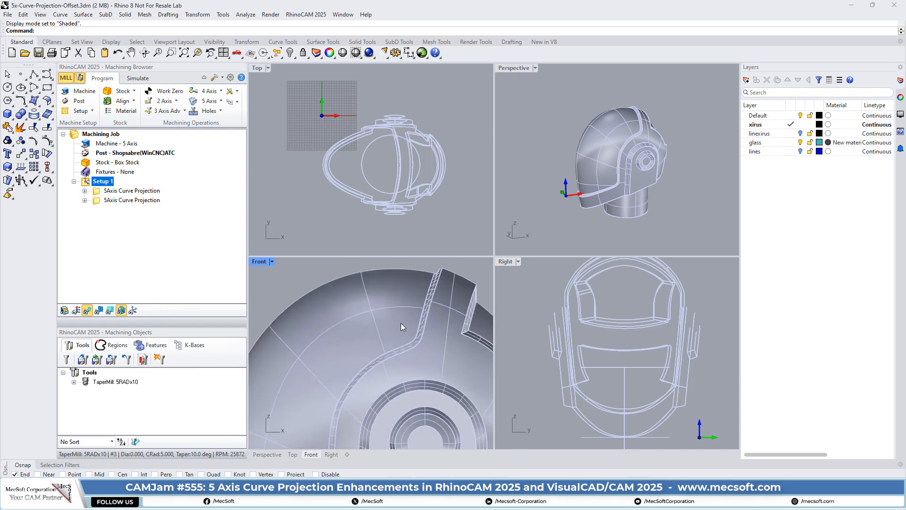
pyautogui.scroll(2, 465, 303)
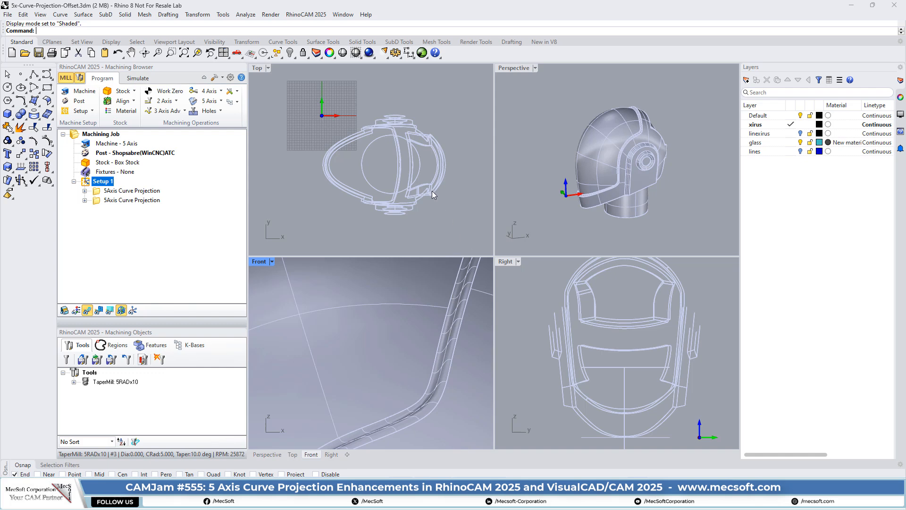
pyautogui.scroll(5, 637, 104)
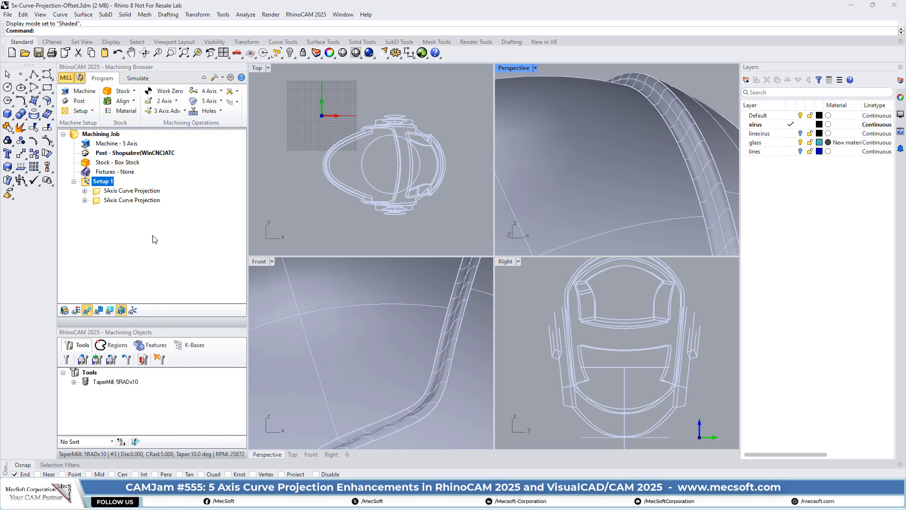
pyautogui.click(97, 193)
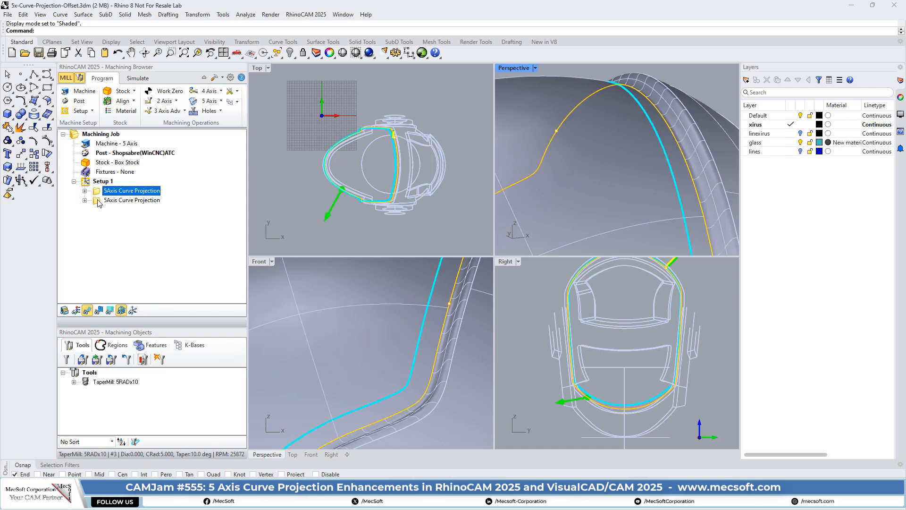
pyautogui.click(98, 201)
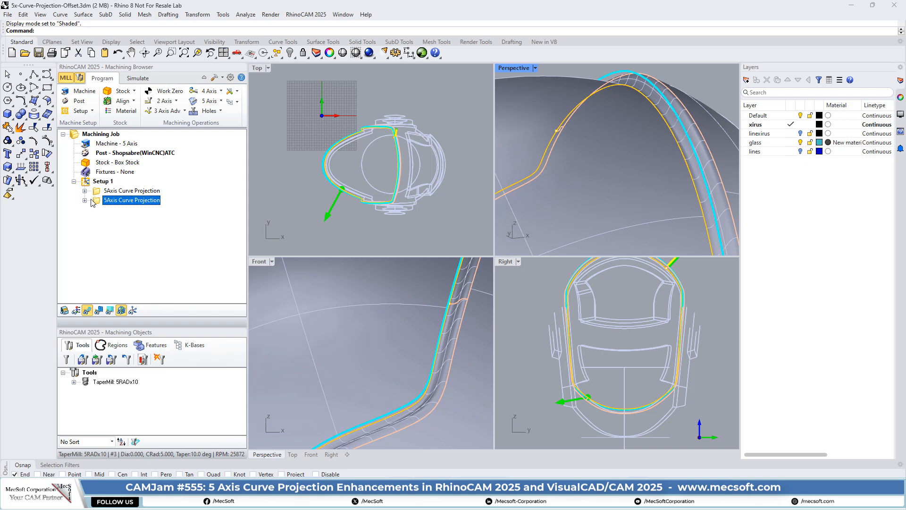
# - Review the gouge check settings of the second 5Axis Curve Projection operation, highlighting check surfaces Surface 1 and Surface 2 on the model
pyautogui.doubleClick(131, 200)
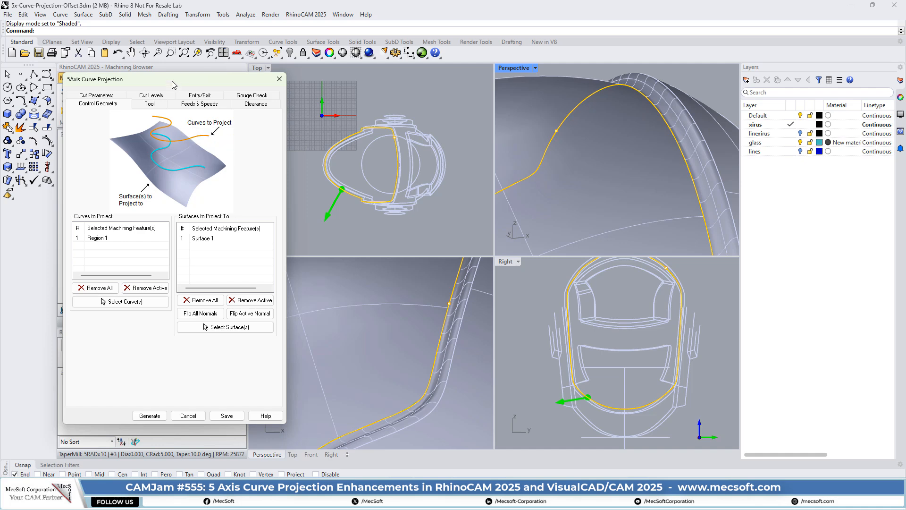
pyautogui.moveTo(151, 79); pyautogui.dragTo(213, 71)
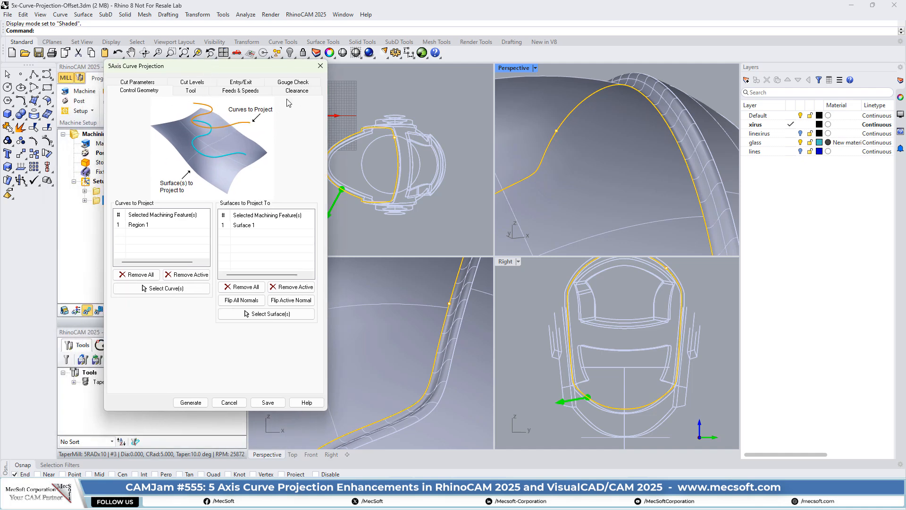
pyautogui.click(287, 84)
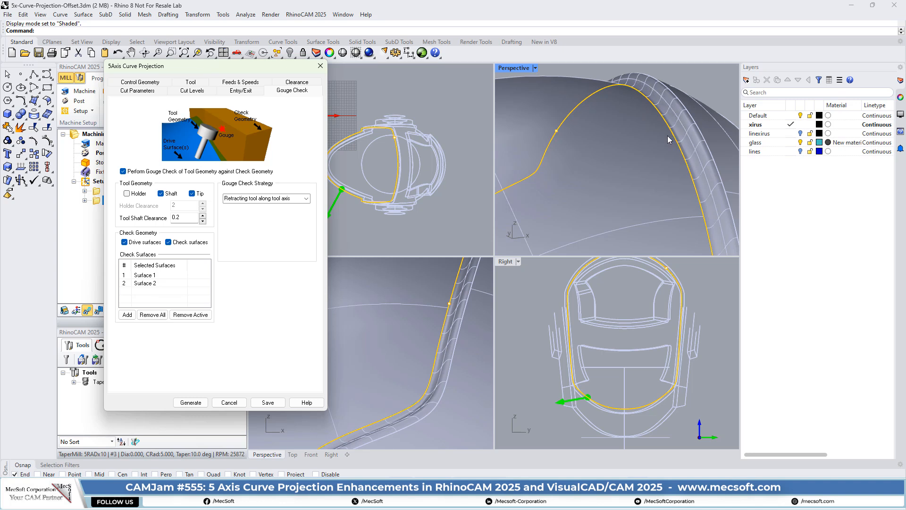
pyautogui.click(143, 277)
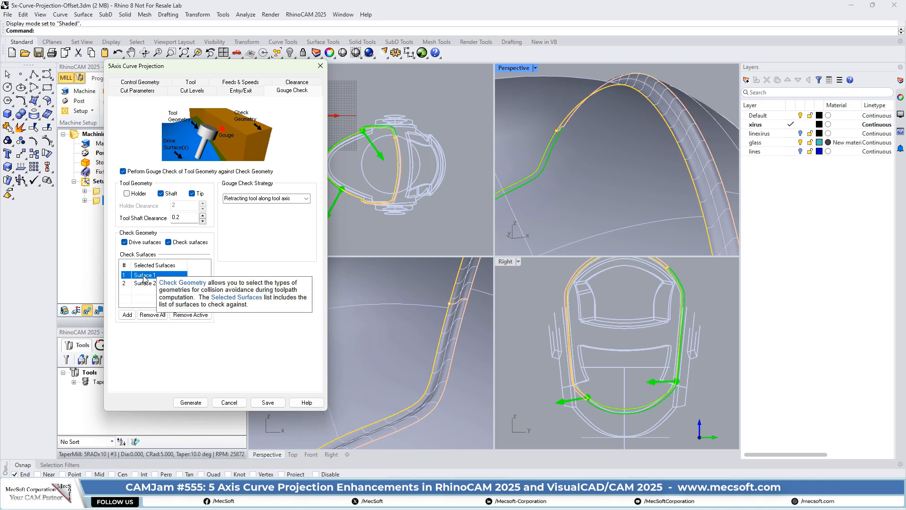
pyautogui.click(144, 283)
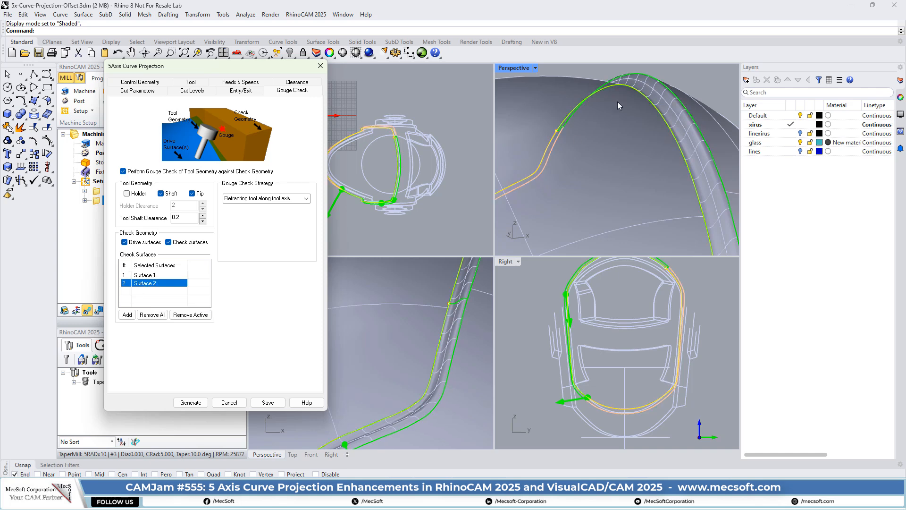
pyautogui.moveTo(617, 101); pyautogui.dragTo(619, 131, button='right')
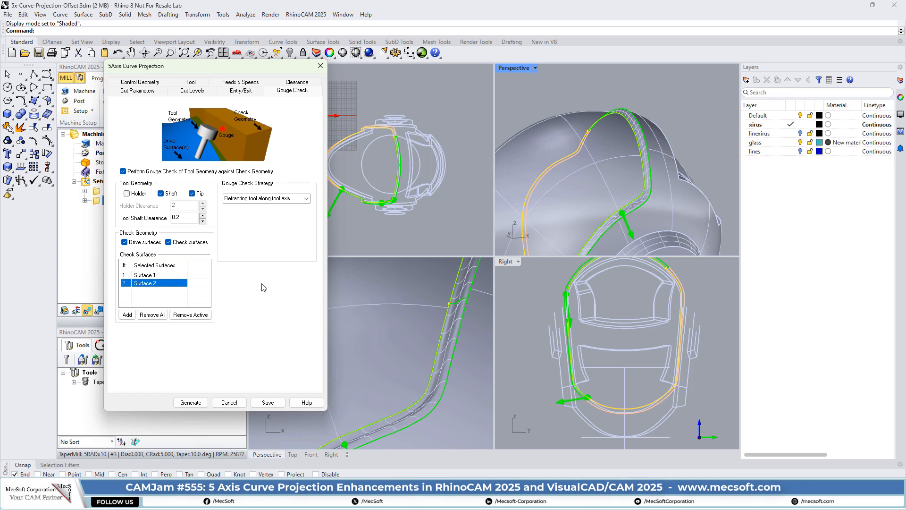
pyautogui.click(321, 66)
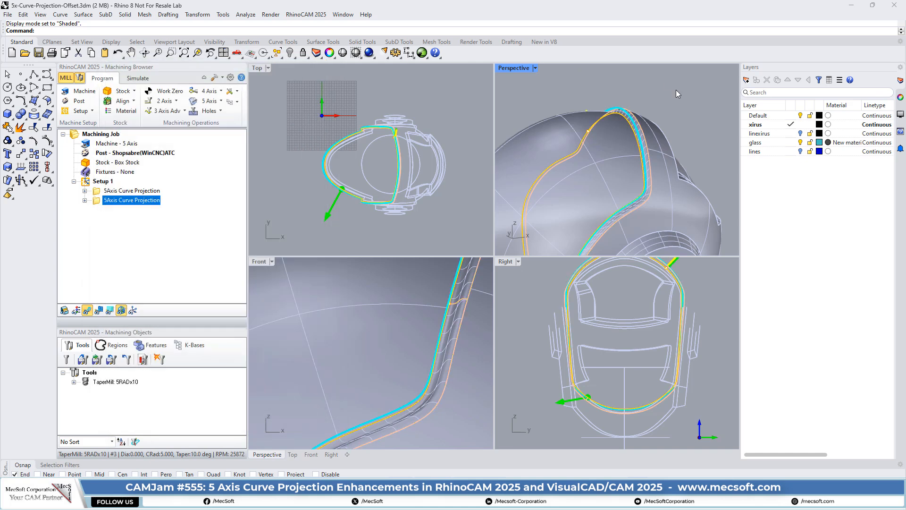
# - Examine the second operation's toolpath along the groove from close up and from both sides of the helmet
pyautogui.scroll(5, 606, 106)
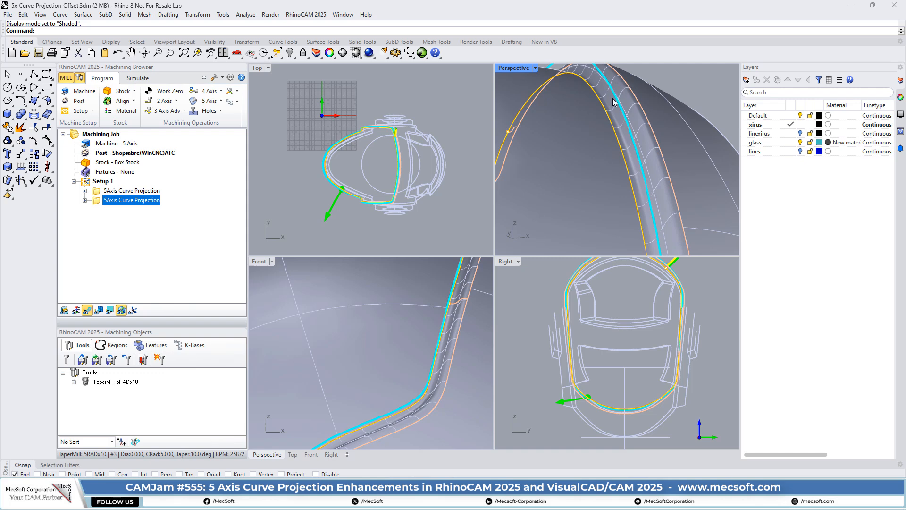
pyautogui.scroll(-5, 661, 128)
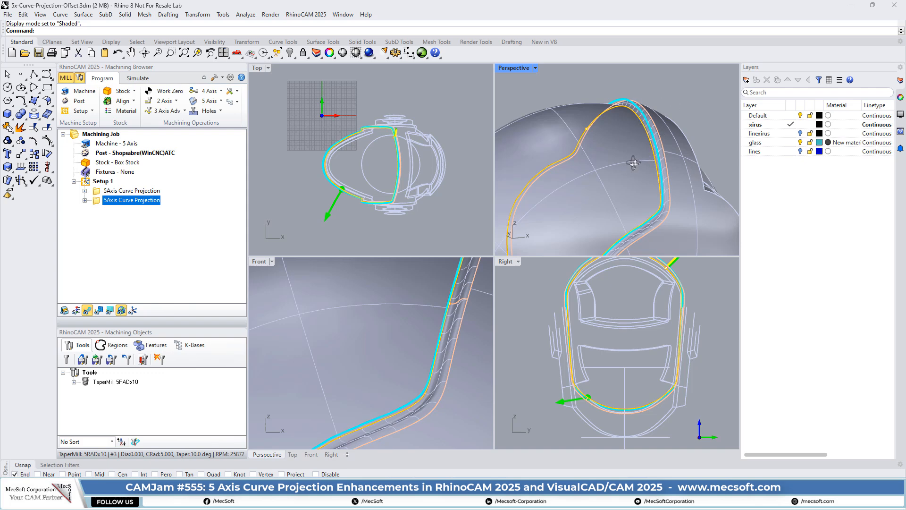
pyautogui.moveTo(633, 162); pyautogui.dragTo(680, 210, button='right')
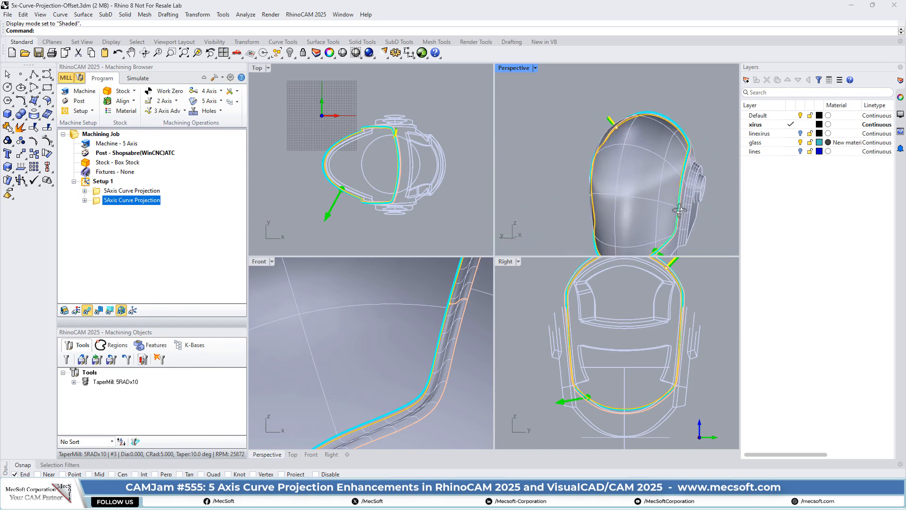
pyautogui.scroll(5, 687, 241)
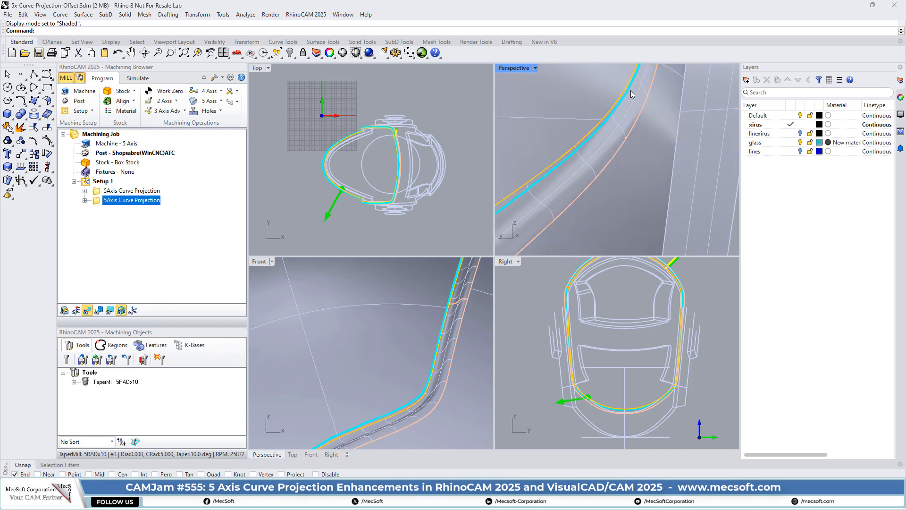
pyautogui.moveTo(628, 96); pyautogui.dragTo(623, 160, button='right')
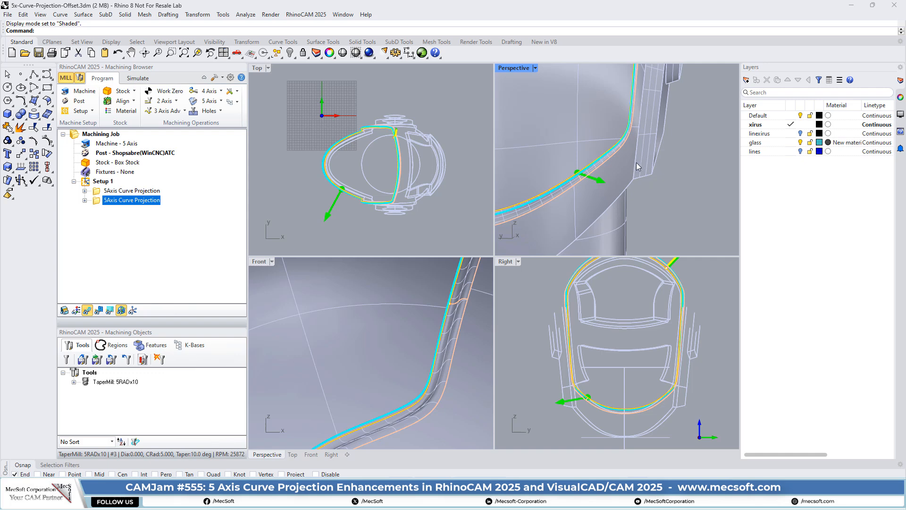
pyautogui.scroll(-5, 636, 205)
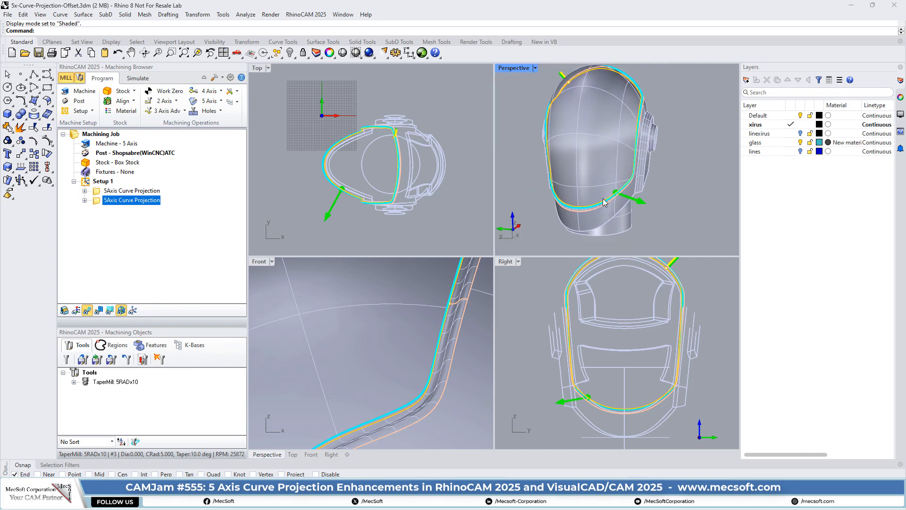
pyautogui.scroll(5, 604, 199)
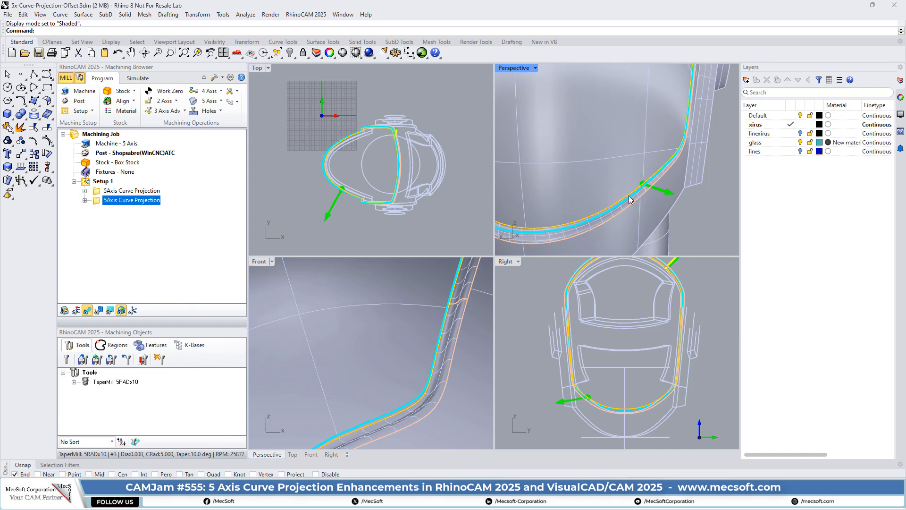
pyautogui.scroll(-5, 627, 189)
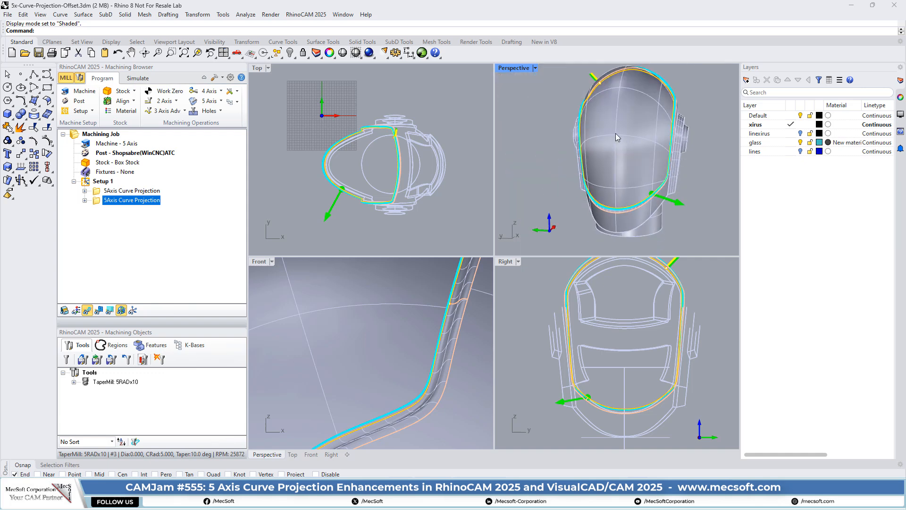
pyautogui.moveTo(559, 205); pyautogui.dragTo(633, 122, button='right')
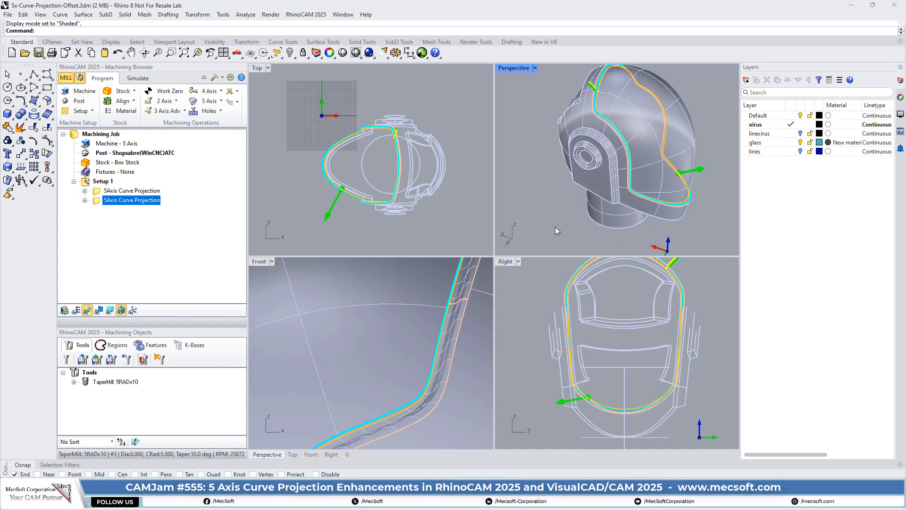
pyautogui.moveTo(556, 226); pyautogui.dragTo(589, 138, button='right')
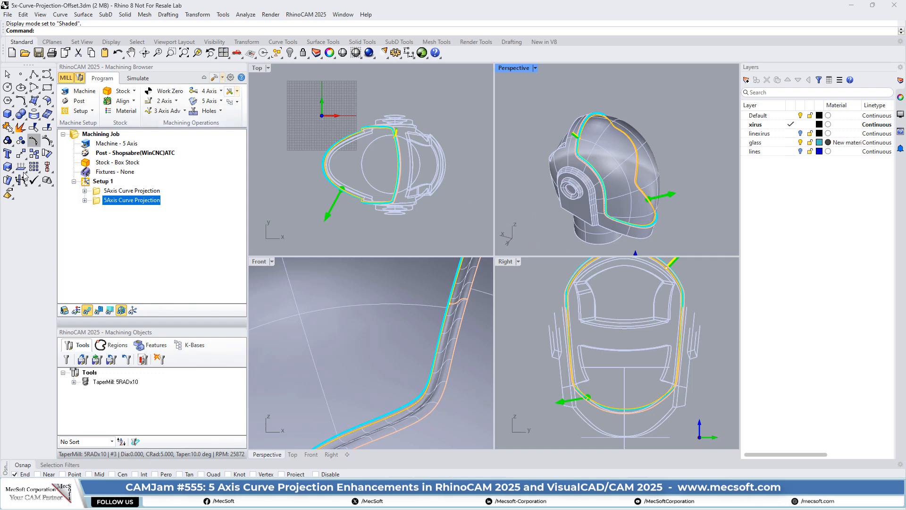
# - Open the first 5Axis Curve Projection operation for editing and show its cut parameters
pyautogui.click(102, 191)
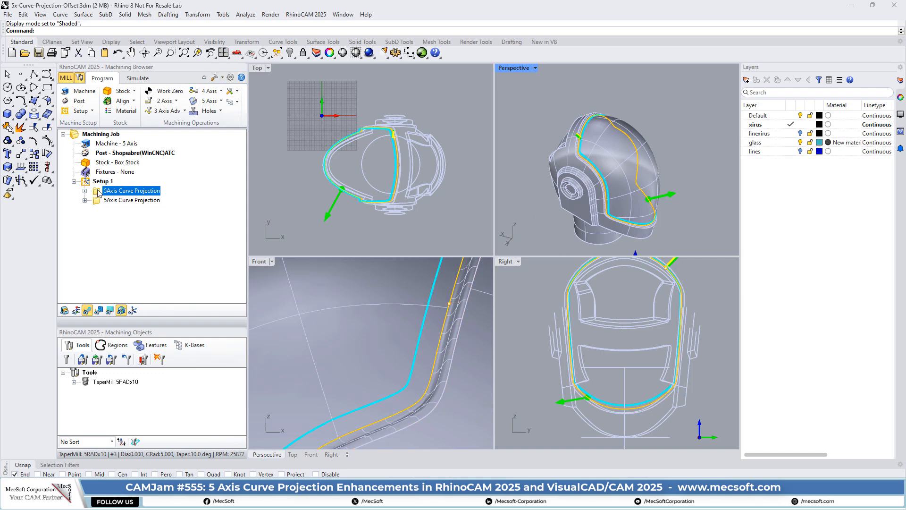
pyautogui.doubleClick(102, 191)
pyautogui.moveTo(192, 86); pyautogui.dragTo(206, 72)
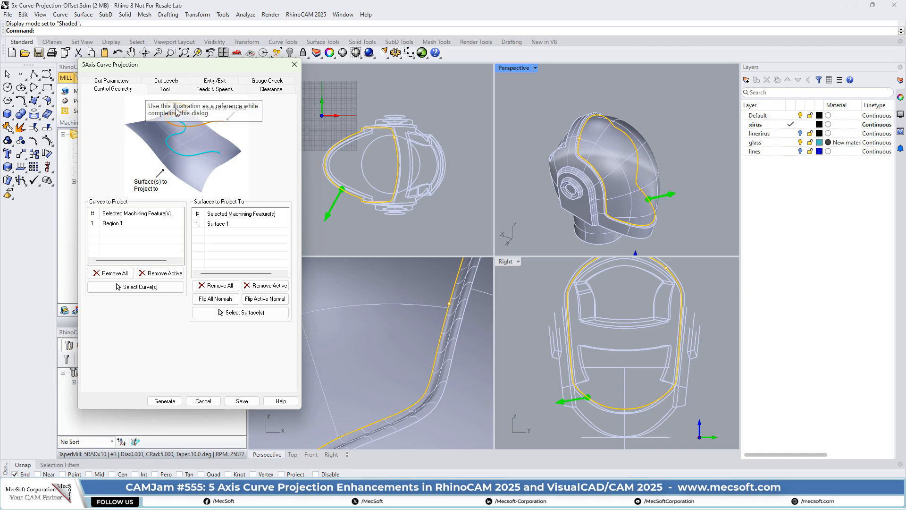
pyautogui.click(120, 84)
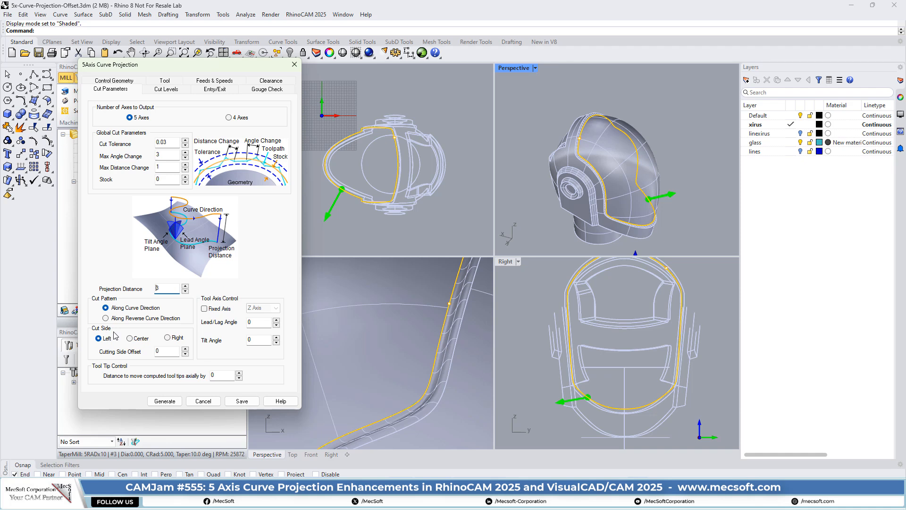
# - Examine the drive curve beside the helmet groove up close, and close the first operation's settings without saving changes
pyautogui.scroll(5, 585, 138)
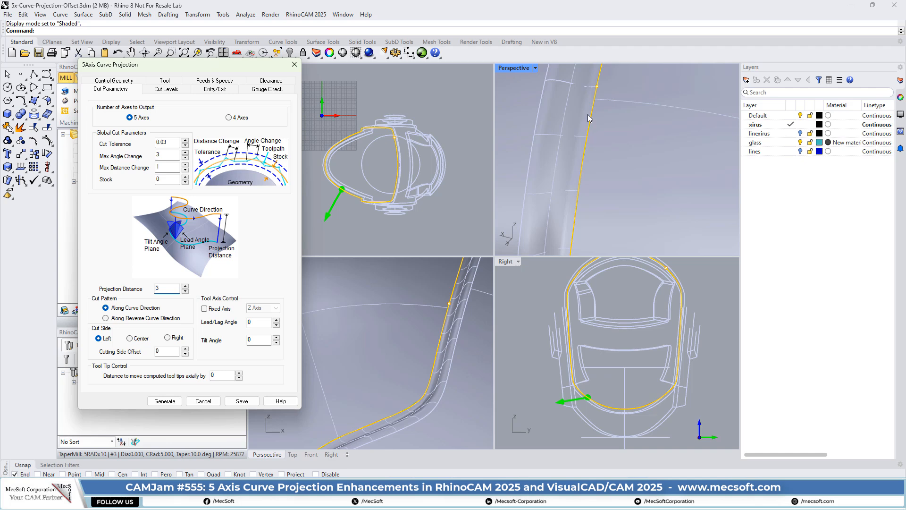
pyautogui.scroll(-5, 588, 115)
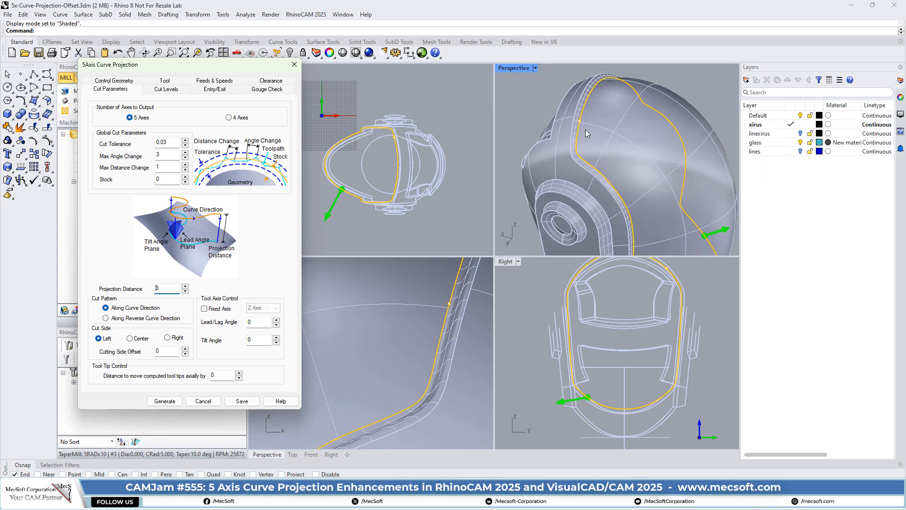
pyautogui.scroll(1, 585, 130)
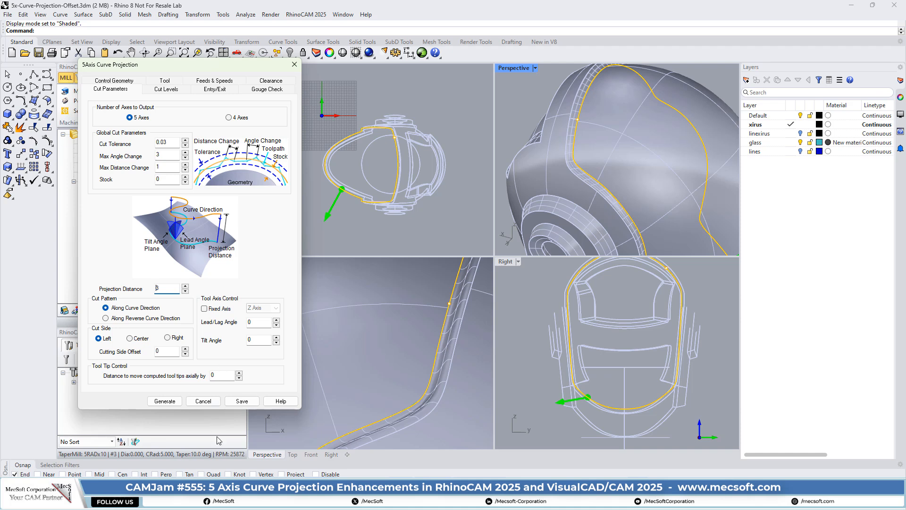
pyautogui.click(209, 401)
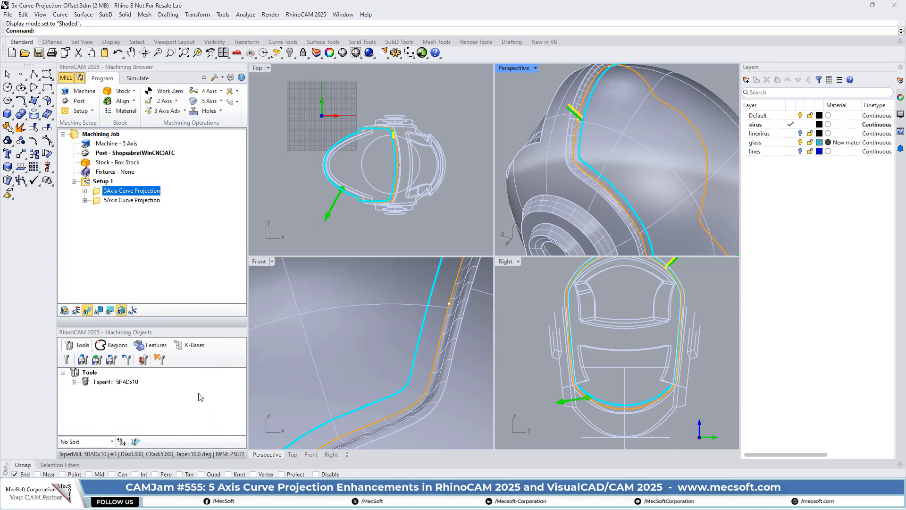
# - Examine how the first 5Axis Curve Projection operation's toolpath is offset from the drive curve along the helmet groove
pyautogui.scroll(3, 588, 121)
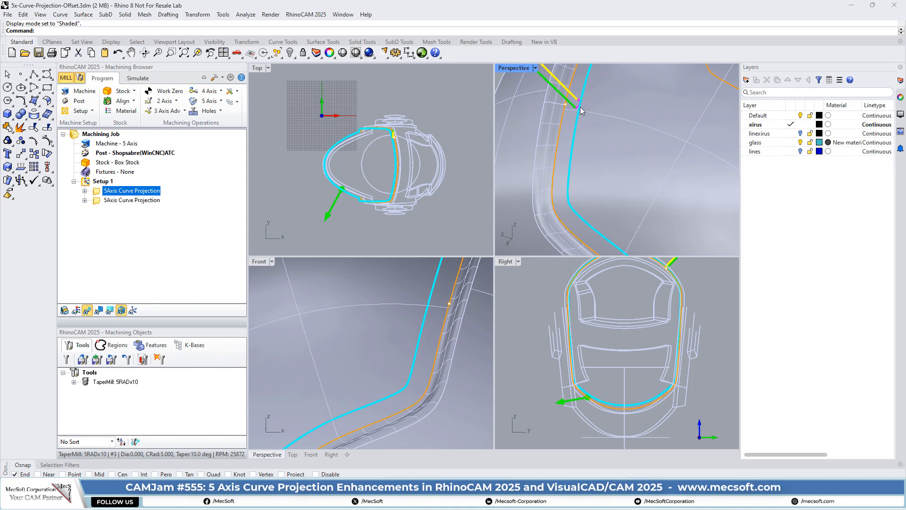
pyautogui.scroll(-5, 568, 165)
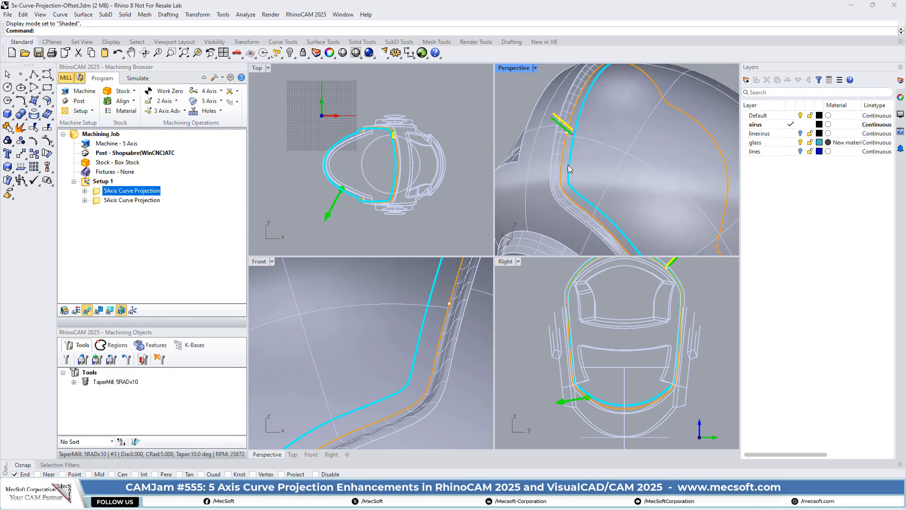
pyautogui.moveTo(683, 123); pyautogui.dragTo(670, 105, button='right')
pyautogui.scroll(7, 557, 171)
pyautogui.scroll(2, 558, 173)
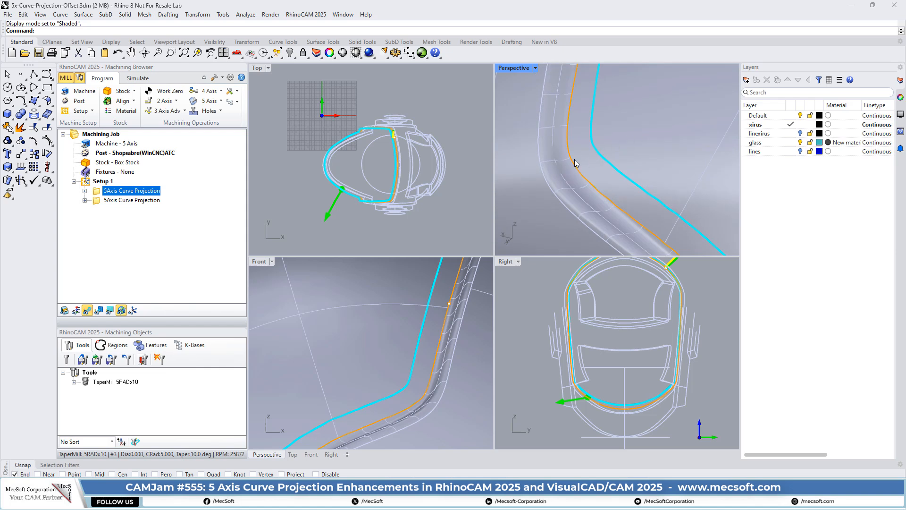
pyautogui.scroll(-5, 569, 163)
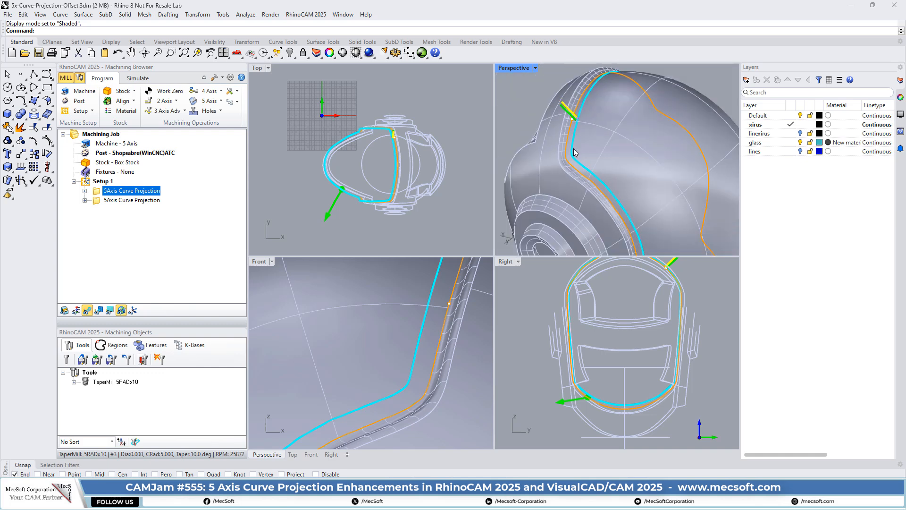
pyautogui.scroll(3, 573, 118)
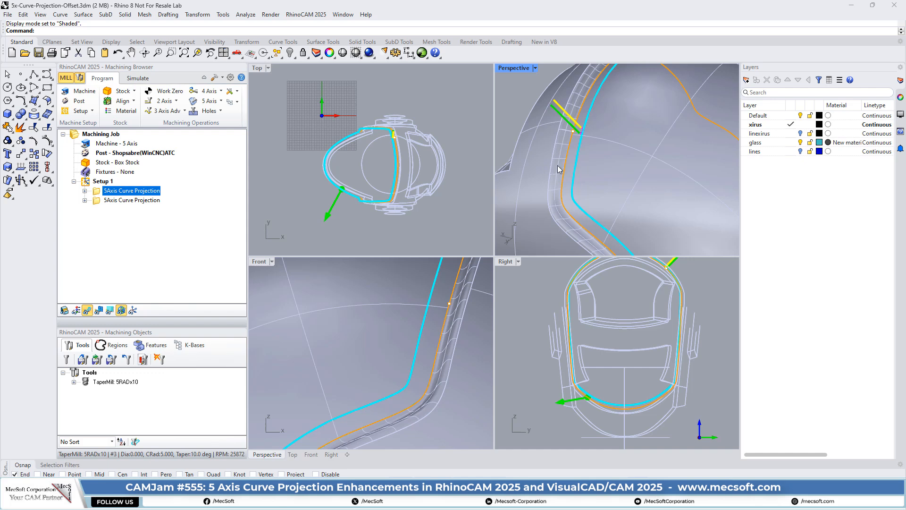
pyautogui.scroll(-4, 560, 116)
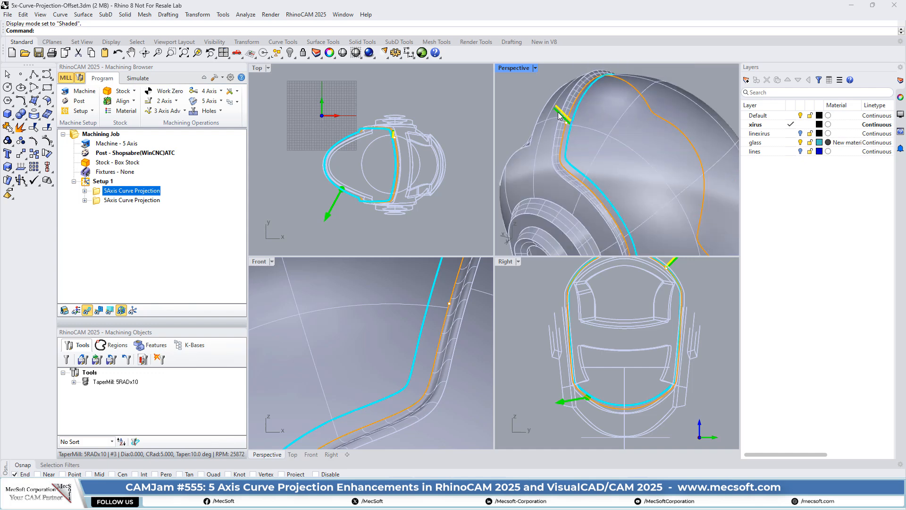
pyautogui.scroll(-2, 560, 116)
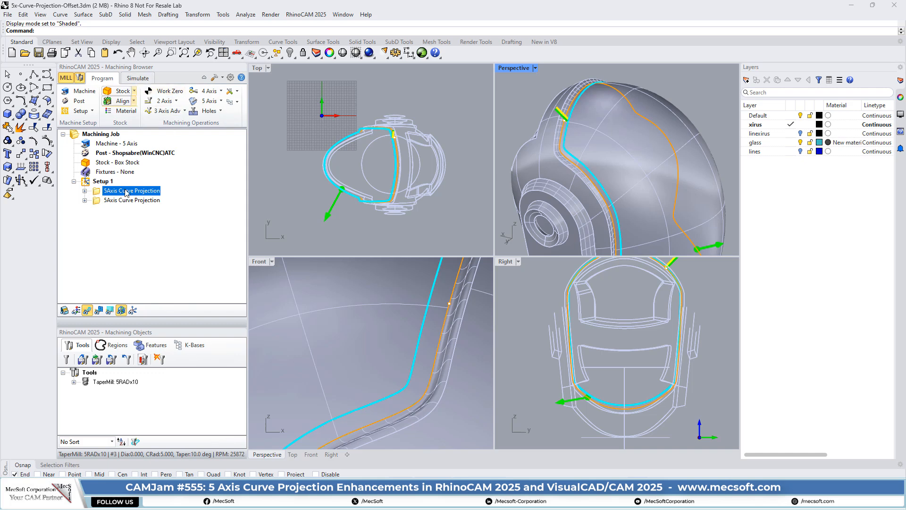
# - Open the first operation's toolpath in the Toolpath Editor and step the tool through the backplot to GOTO line 17
pyautogui.click(85, 191)
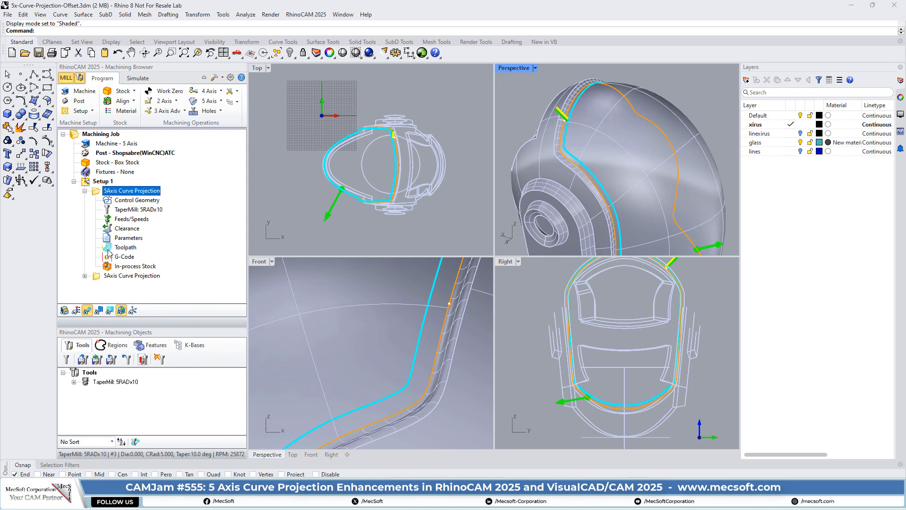
pyautogui.doubleClick(124, 247)
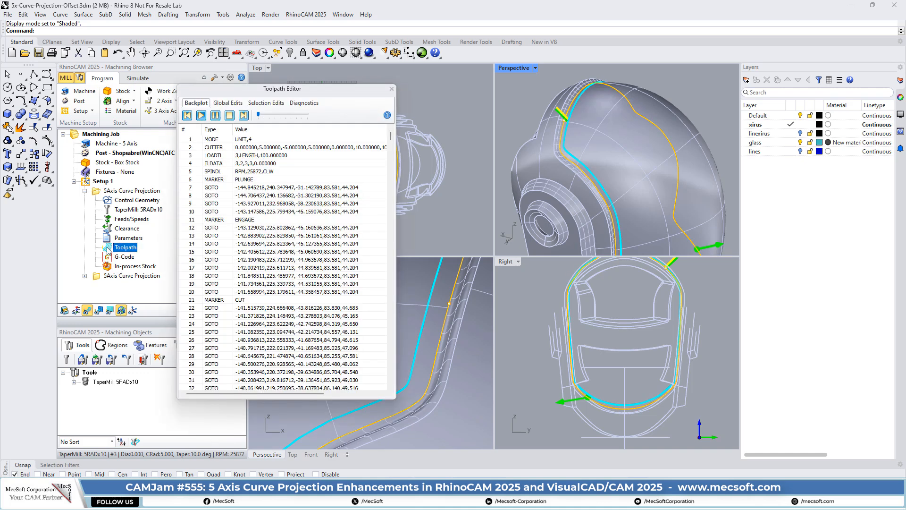
pyautogui.click(268, 147)
pyautogui.press('Down')
pyautogui.press('Down')
pyautogui.press('Down')
pyautogui.press('Down')
pyautogui.press('Down')
pyautogui.press('Down')
pyautogui.press('Down')
pyautogui.press('Down')
pyautogui.press('Down')
pyautogui.press('Down')
pyautogui.press('Down')
pyautogui.press('Down')
pyautogui.press('Down')
pyautogui.press('Down')
pyautogui.press('Down')
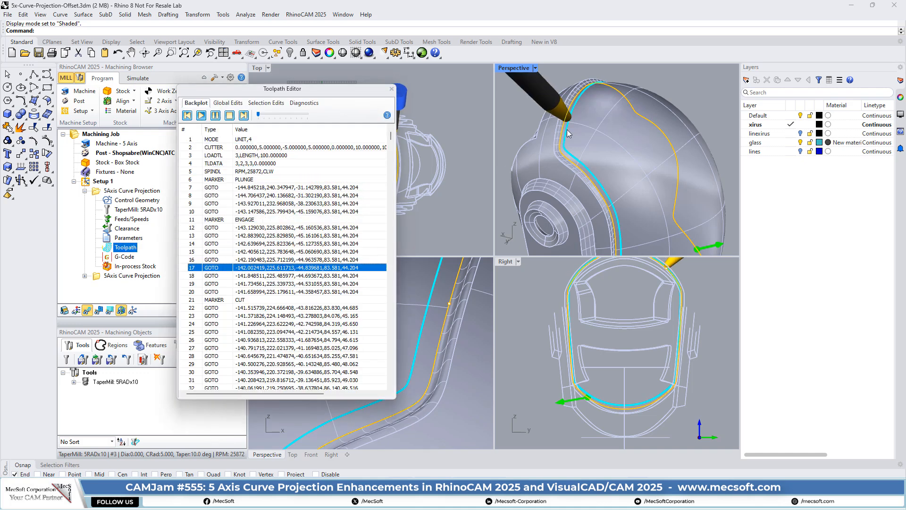
# - Examine the taper mill's contact with the helmet surface beside the groove from several angles, and close the Toolpath Editor
pyautogui.moveTo(557, 171); pyautogui.dragTo(612, 130, button='right')
pyautogui.scroll(8, 613, 82)
pyautogui.moveTo(614, 169); pyautogui.dragTo(601, 159, button='right')
pyautogui.scroll(-9, 601, 160)
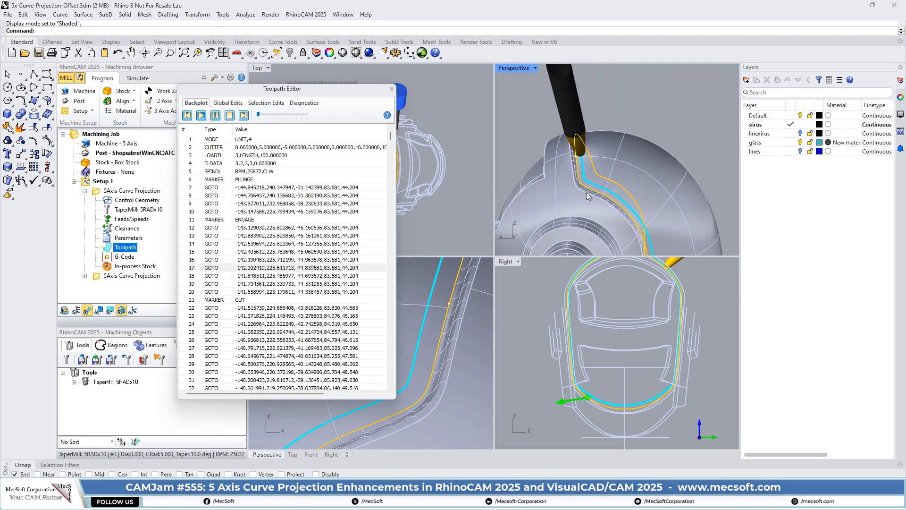
pyautogui.moveTo(588, 195); pyautogui.dragTo(589, 149, button='right')
pyautogui.scroll(8, 577, 131)
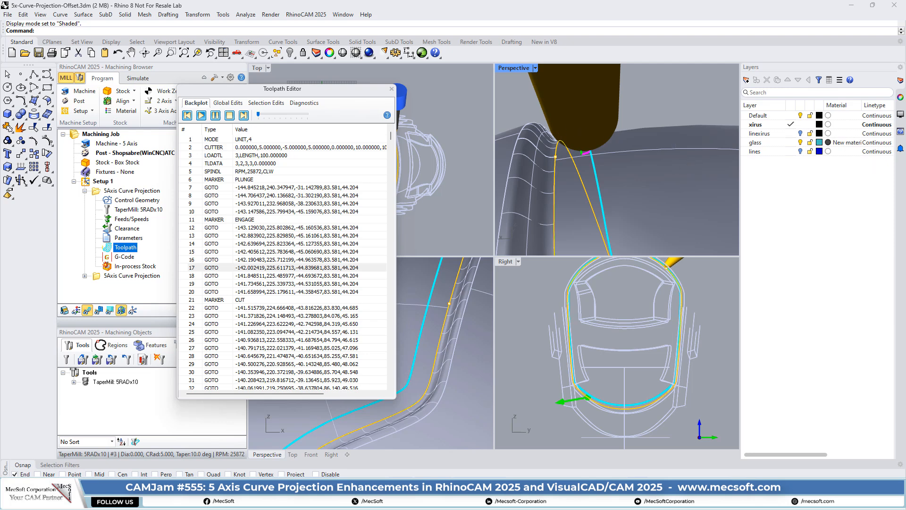
pyautogui.press('Escape')
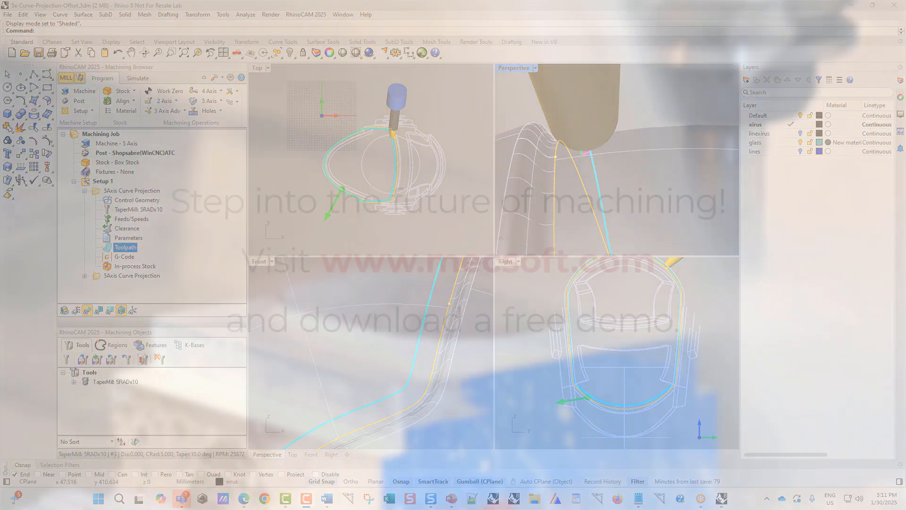